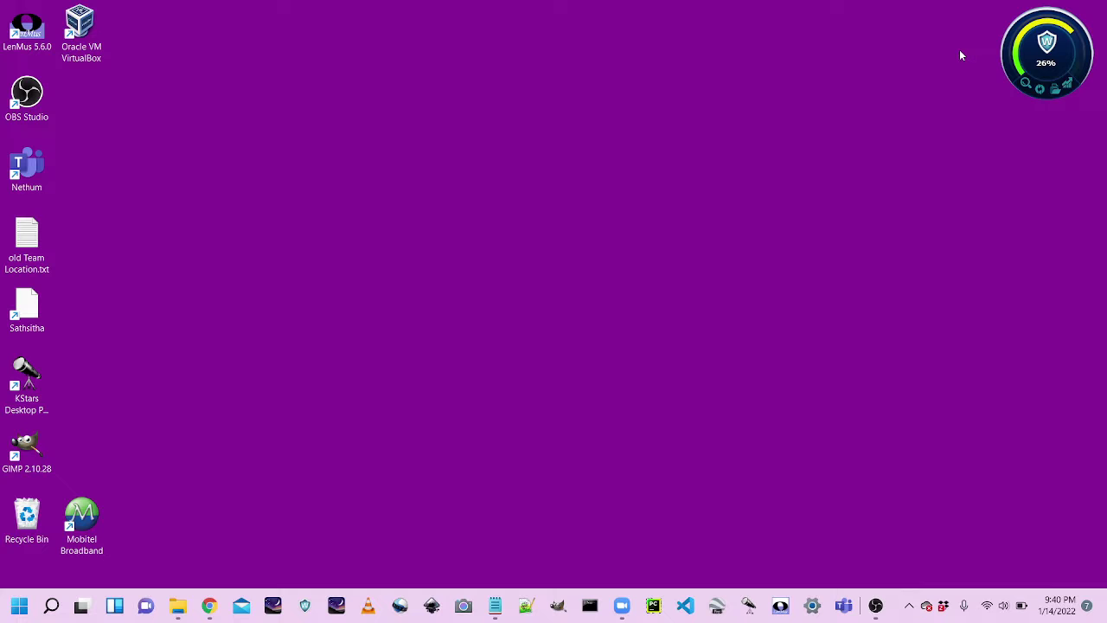
- Bring the Chrome window back up and open a fresh blank tab
click(209, 606)
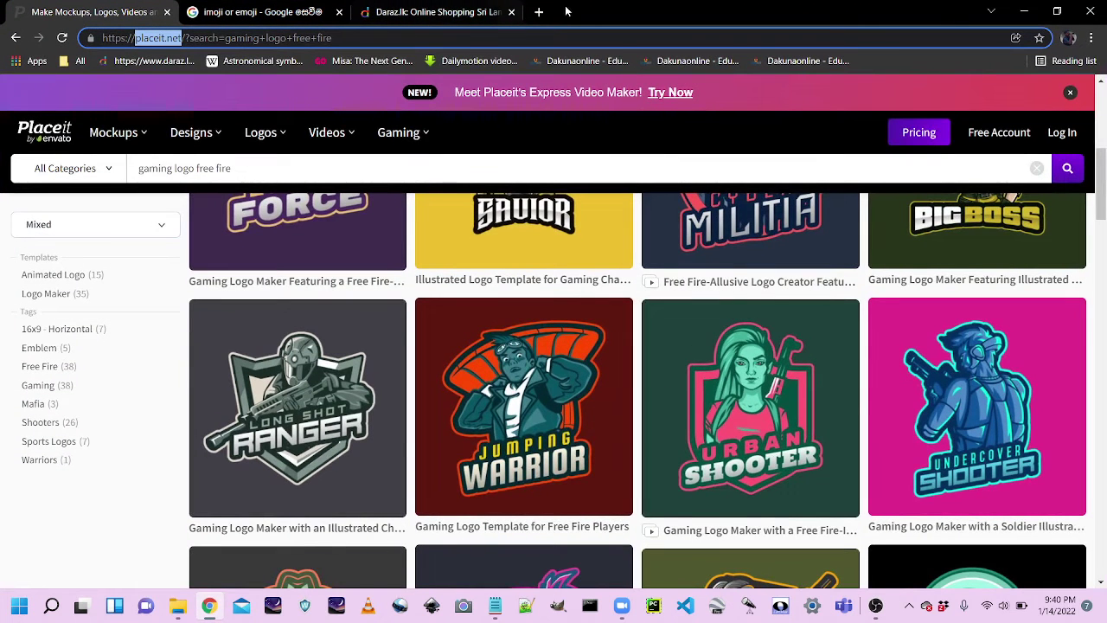
click(537, 16)
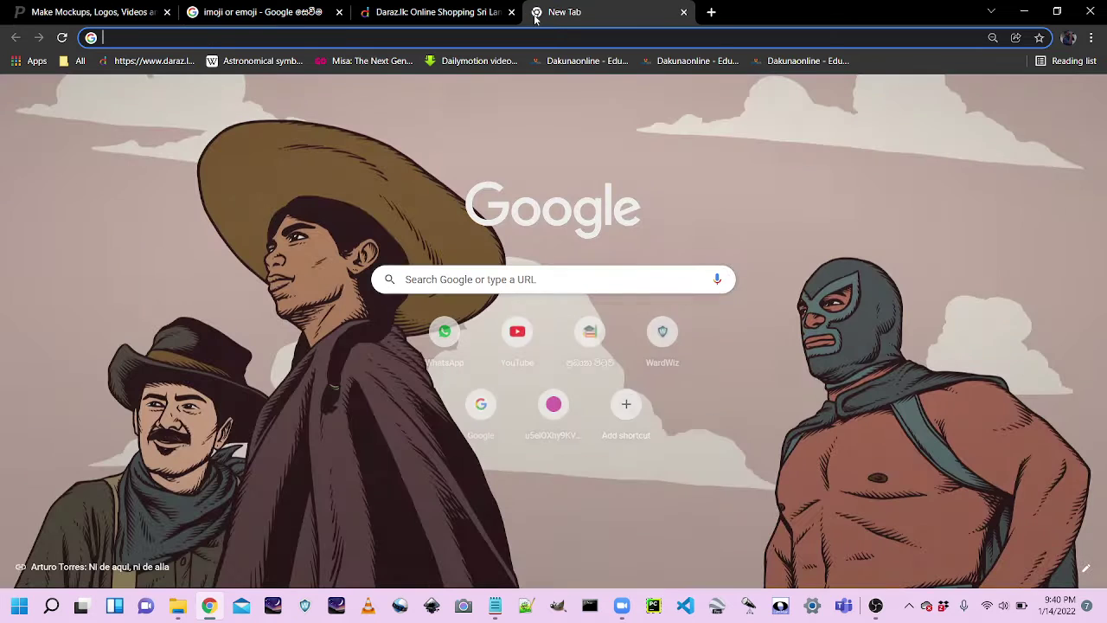
- Go to placeit.net in the new tab
text(placeit.net)
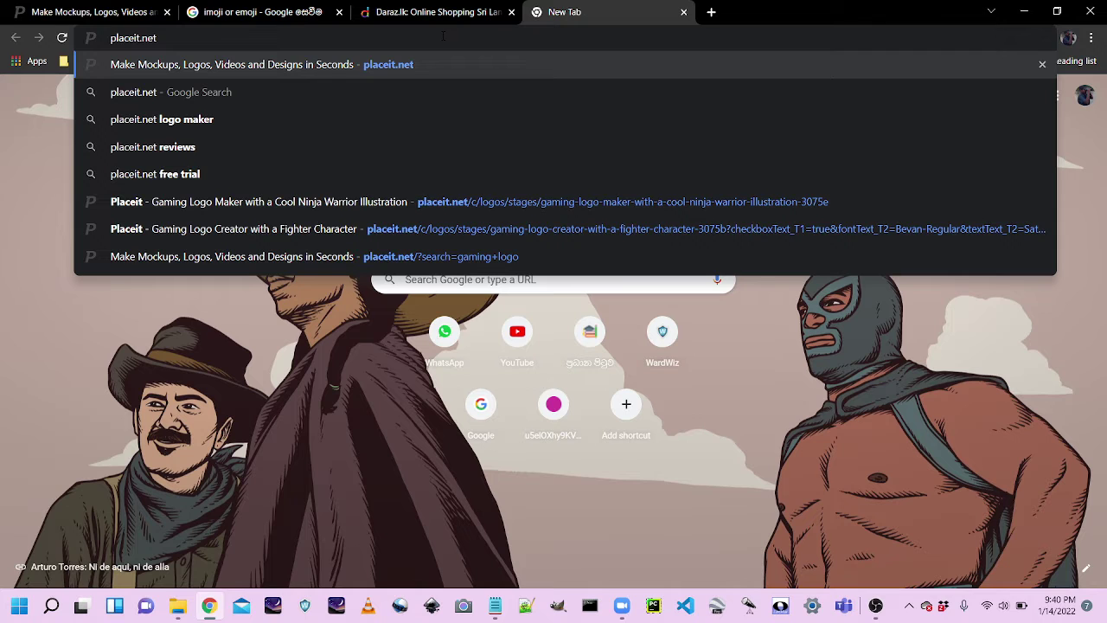
key(Return)
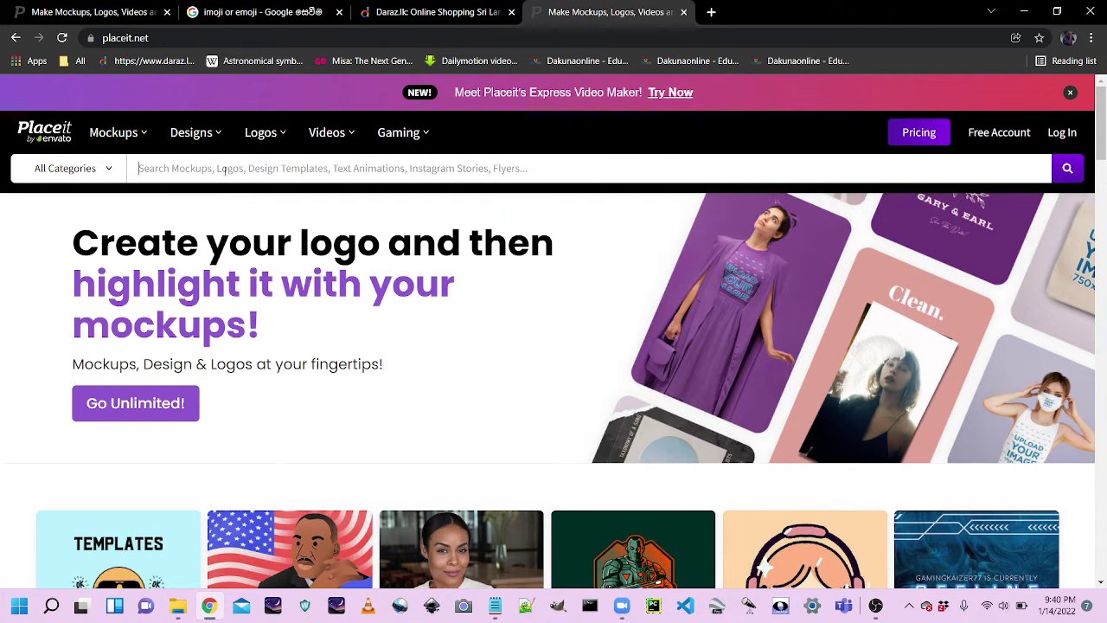
- Search Placeit templates for 'gaming logo' and glance over the results
text(ga)
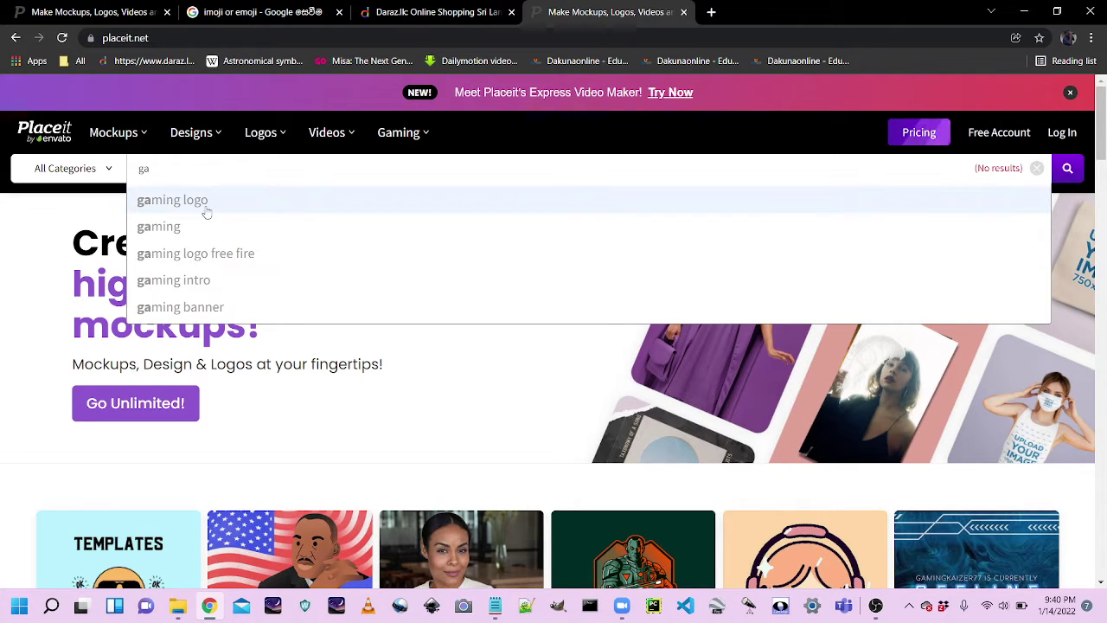
click(150, 200)
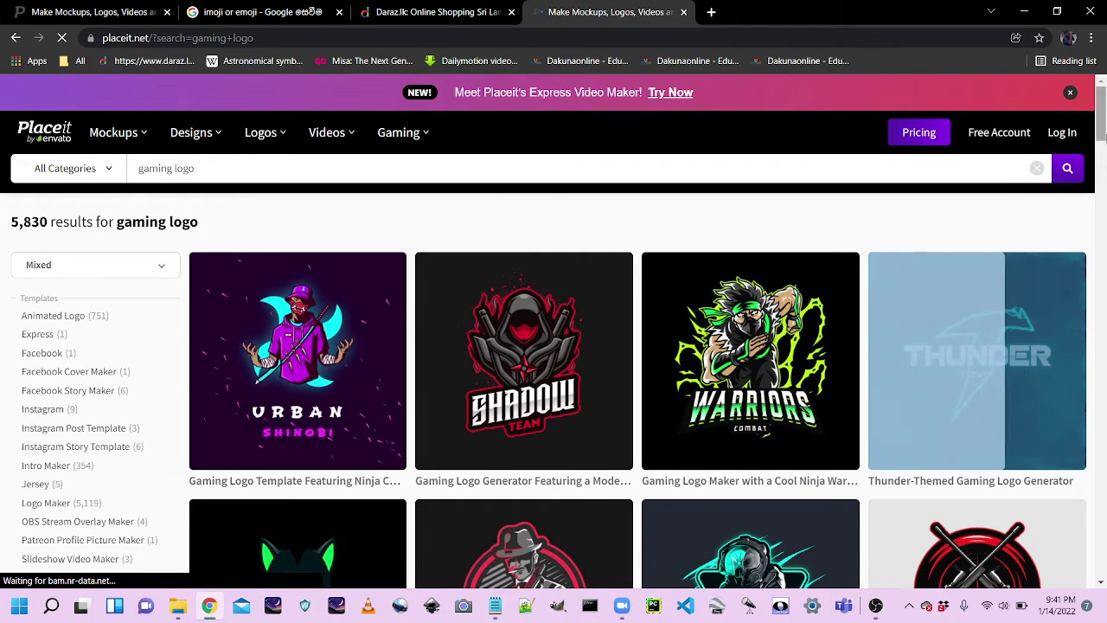
scroll(942, 309, down, 4)
scroll(767, 345, up, 4)
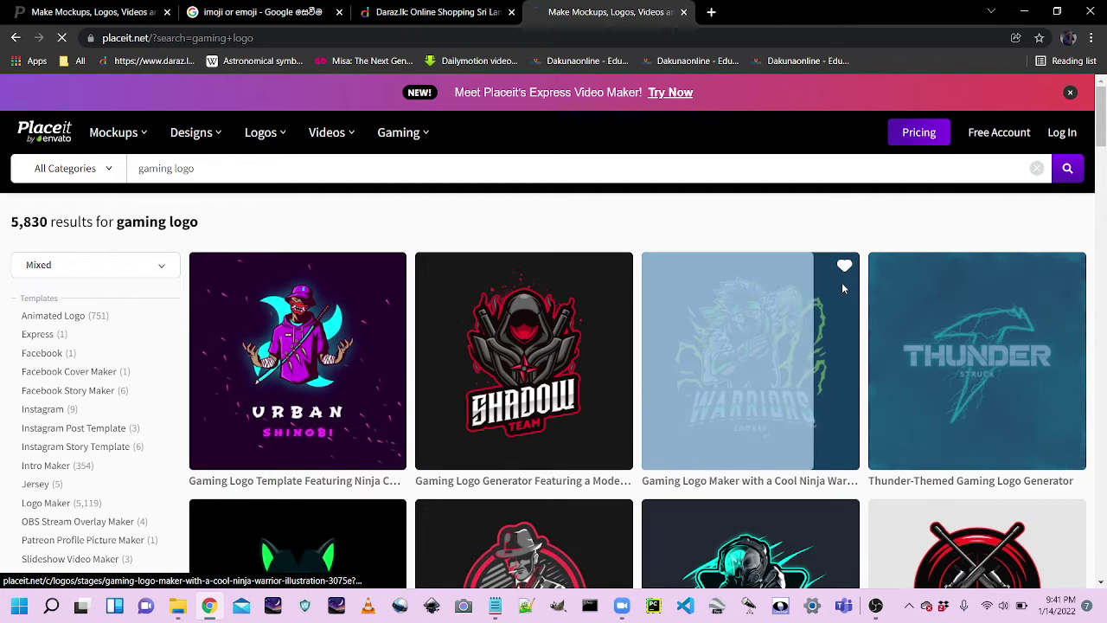
- Open the 'Gaming Logo Maker with a Cool Ninja Warrior Illustration' template in the editor
click(841, 282)
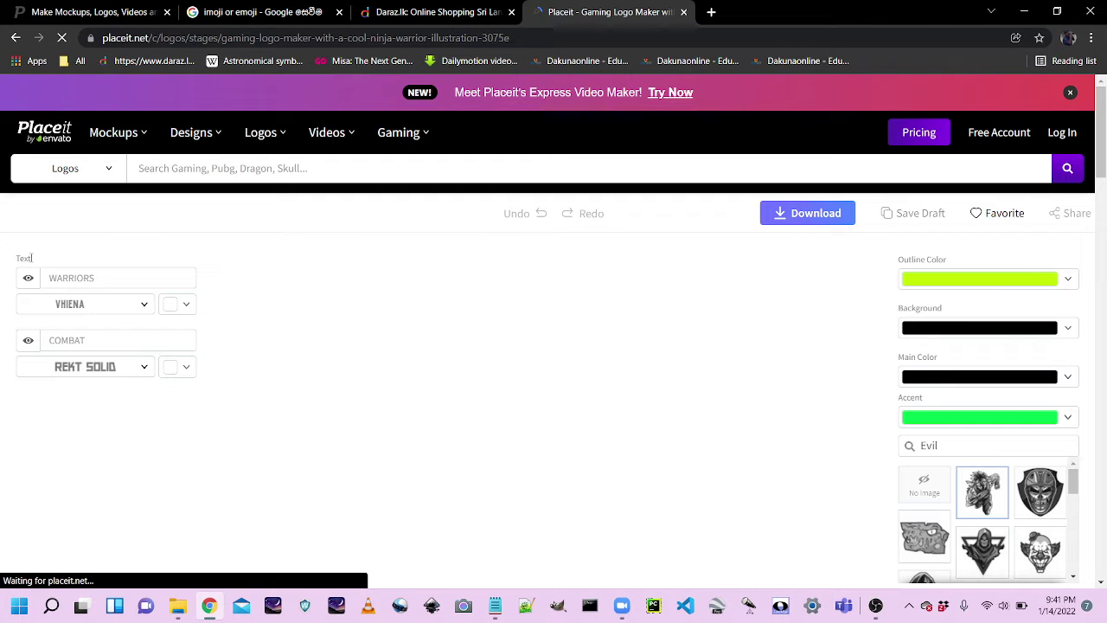
mouse_move(30, 258)
mouse_down()
mouse_move(18, 258)
mouse_move(21, 286)
mouse_move(24, 257)
mouse_up()
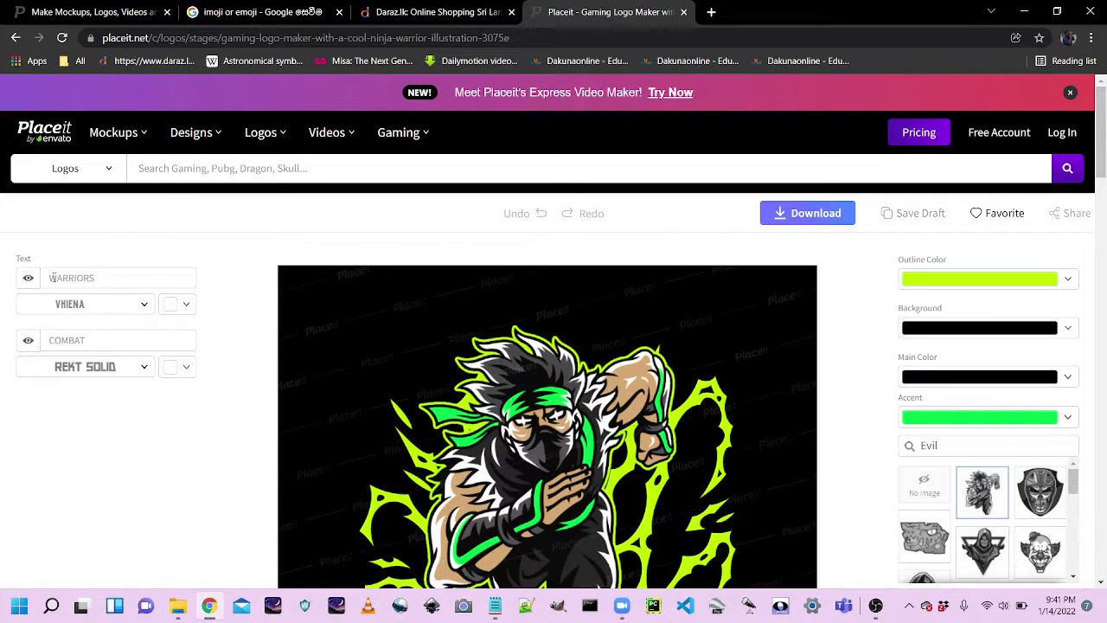
- Replace the WARRIORS title text with the first custom name and check the preview
click(101, 277)
key(BackSpace)
key(BackSpace)
key(BackSpace)
key(BackSpace)
key(BackSpace)
text(Sat)
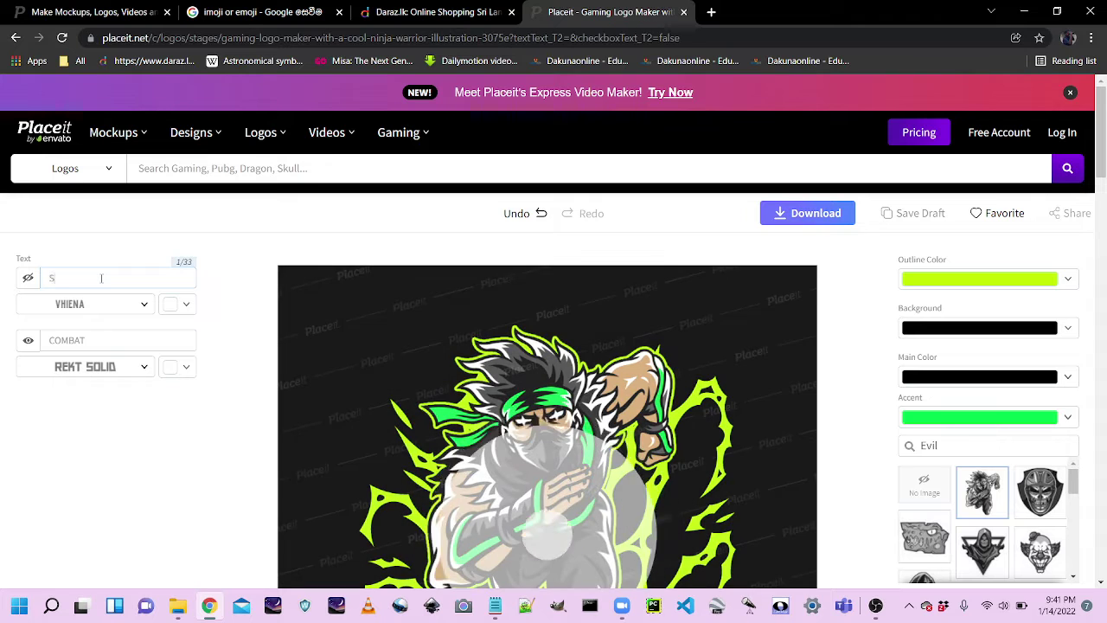
text(hsitha)
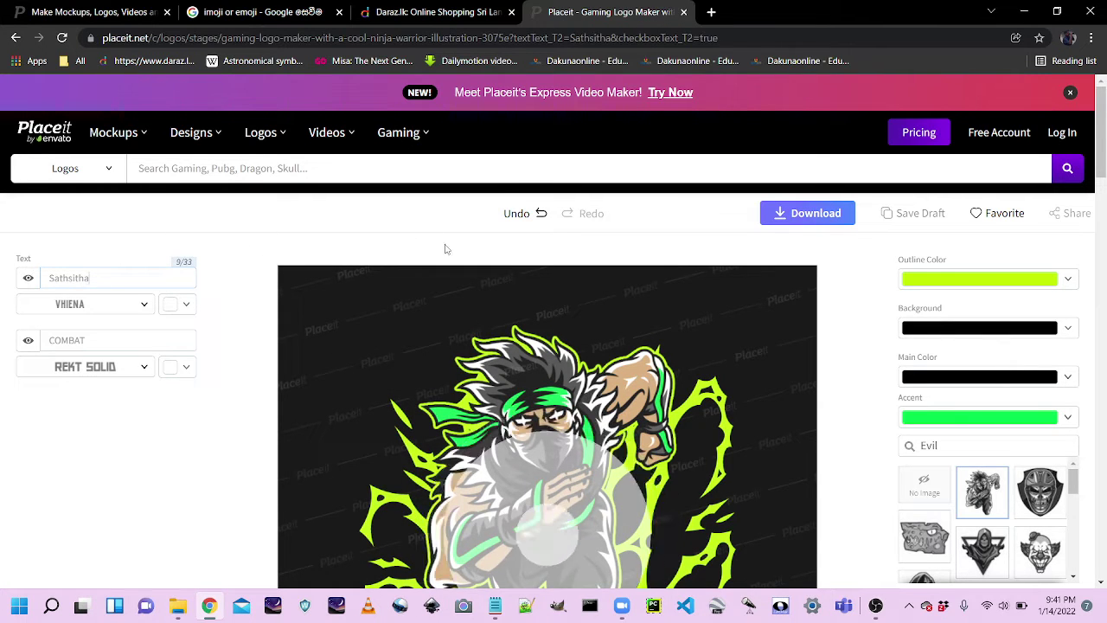
scroll(1067, 192, down, 3)
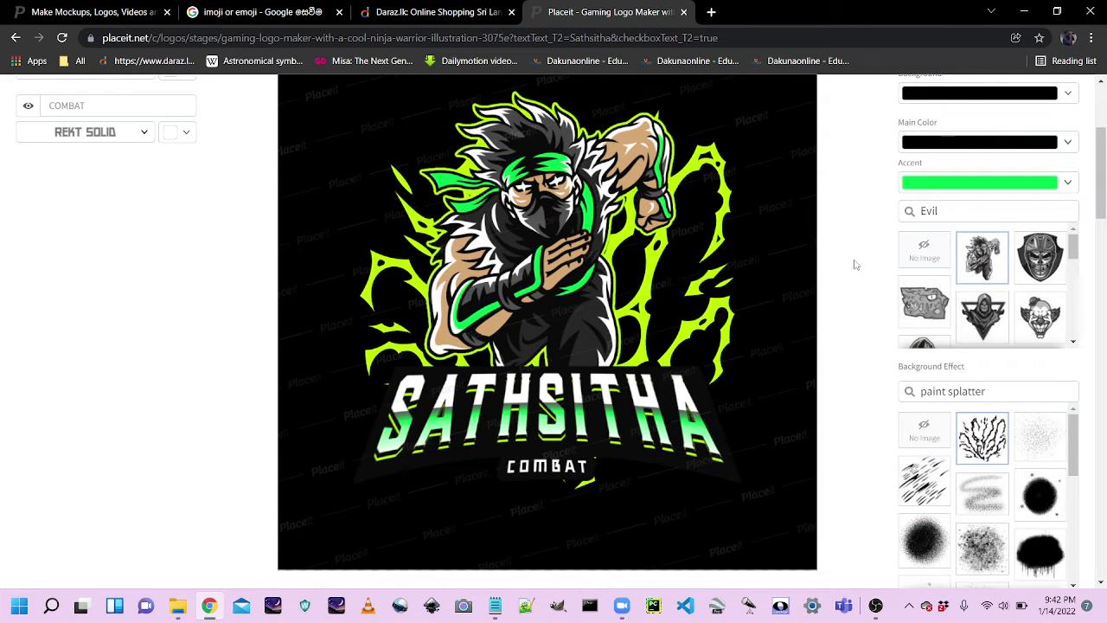
mouse_move(1100, 173)
mouse_down()
mouse_move(1101, 130)
mouse_move(1104, 177)
mouse_up()
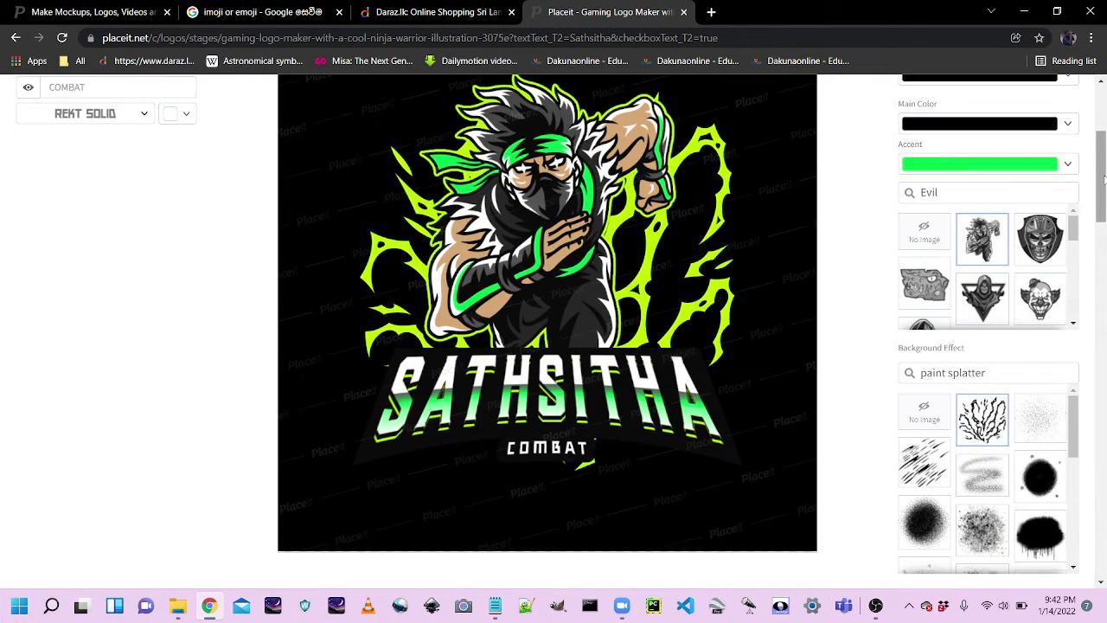
scroll(334, 261, up, 3)
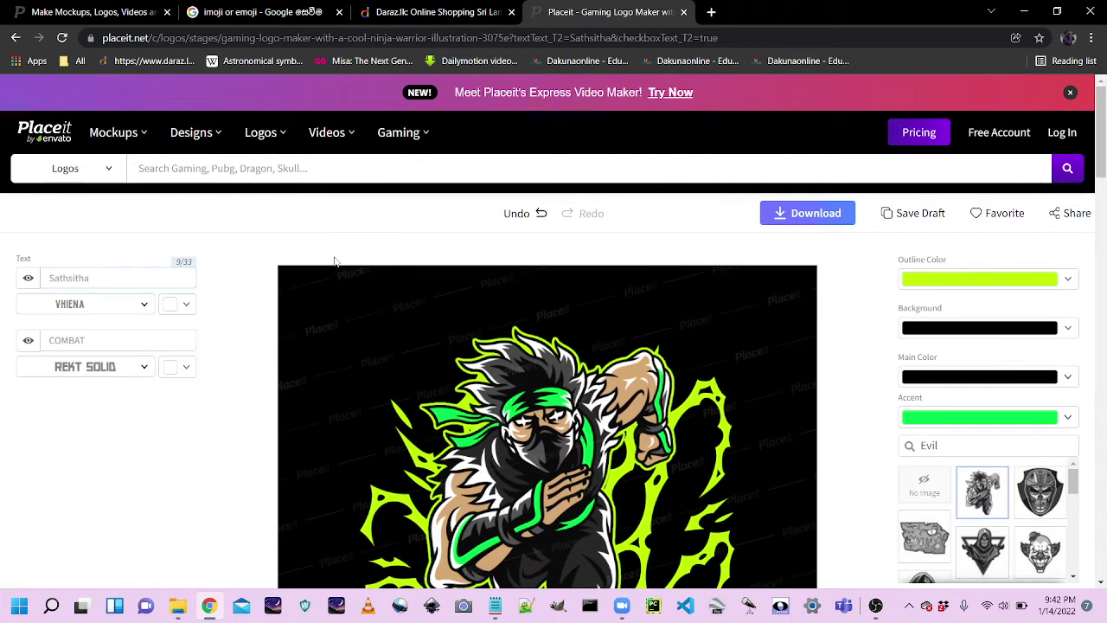
- Replace the COMBAT subtitle with the second custom name and check the preview
click(104, 343)
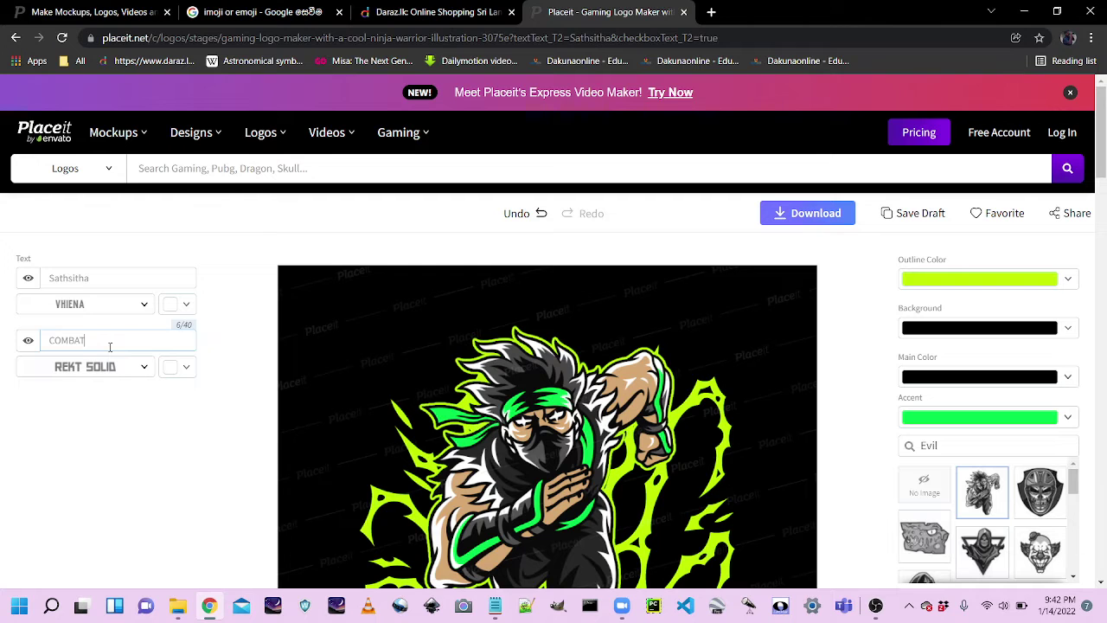
key(BackSpace)
key(BackSpace)
key(BackSpace)
key(BackSpace)
key(BackSpace)
text(N)
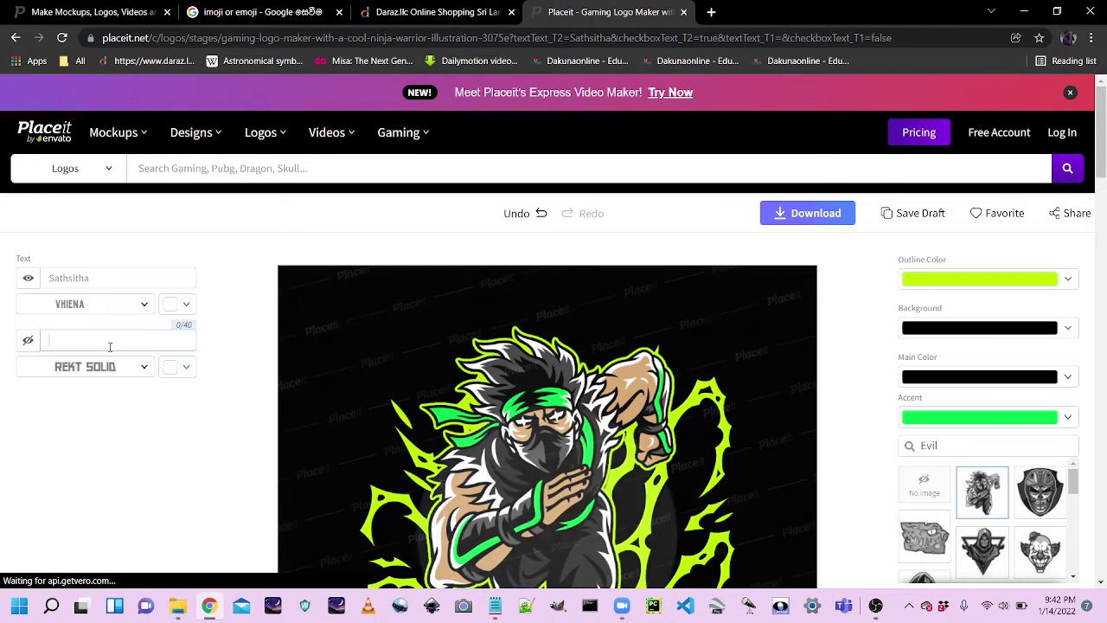
text(ethum)
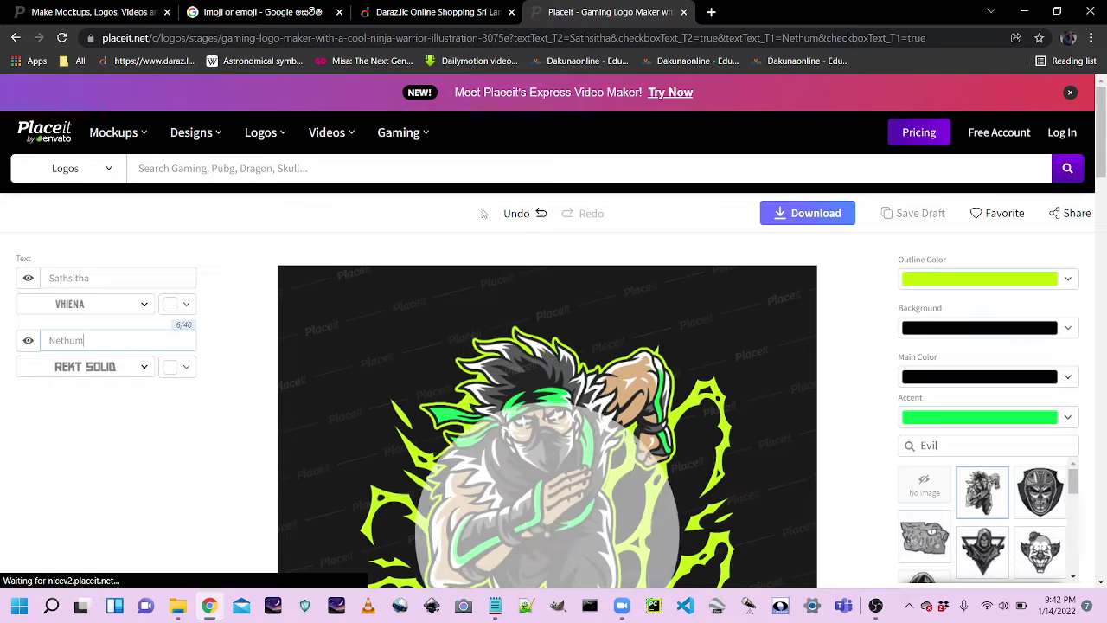
drag(1103, 139, 1103, 204)
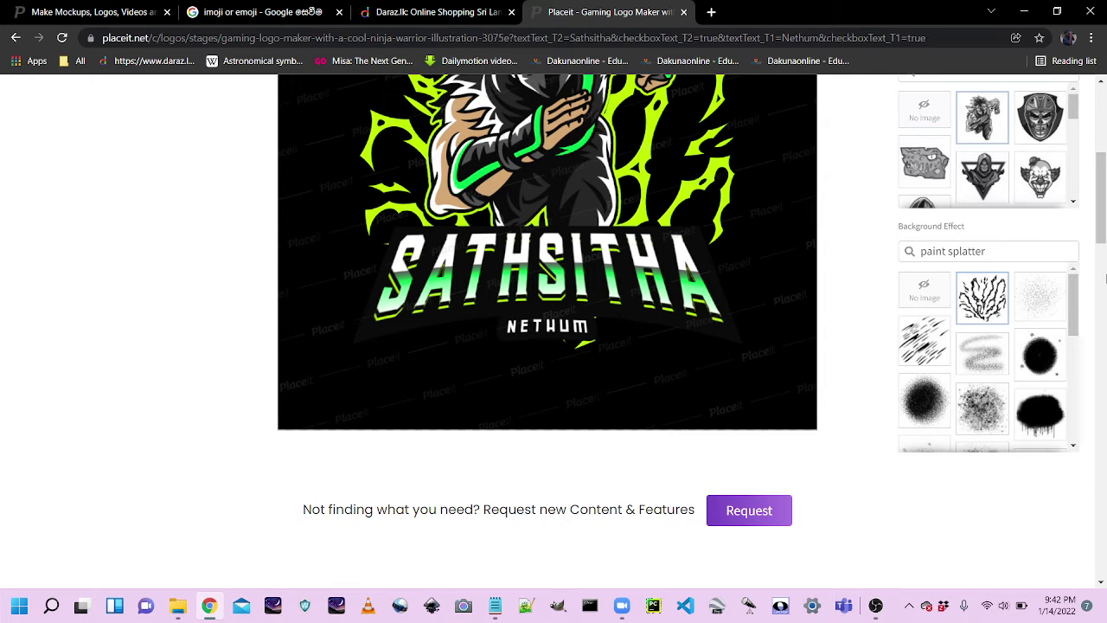
drag(1101, 212, 1101, 191)
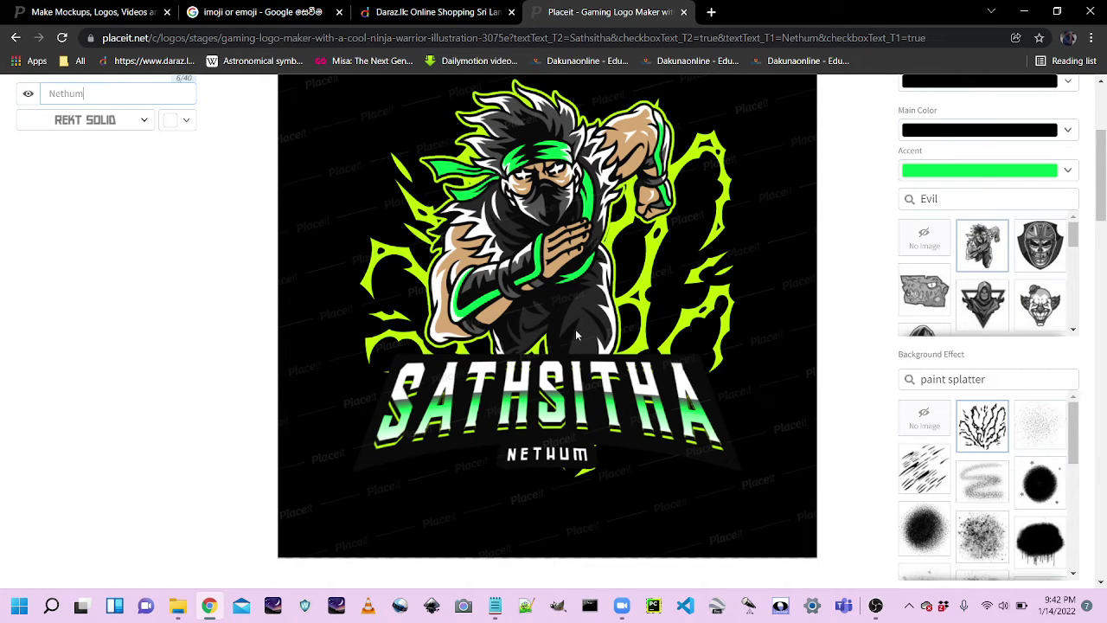
- Pick the helmeted skull illustration from the Evil grid in place of the ninja
click(1055, 251)
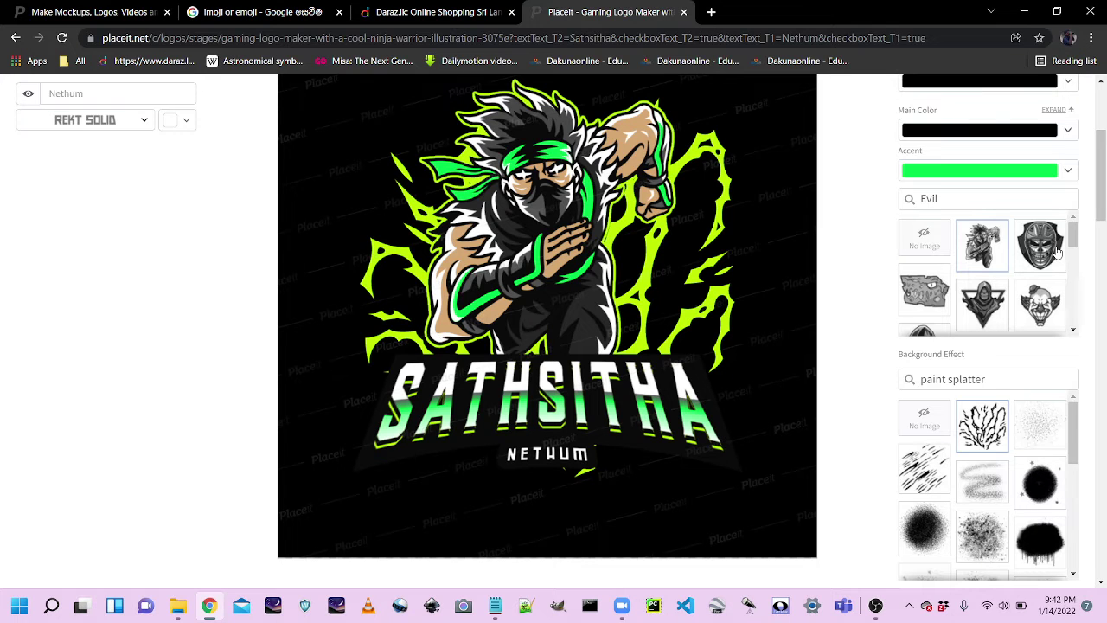
click(1055, 250)
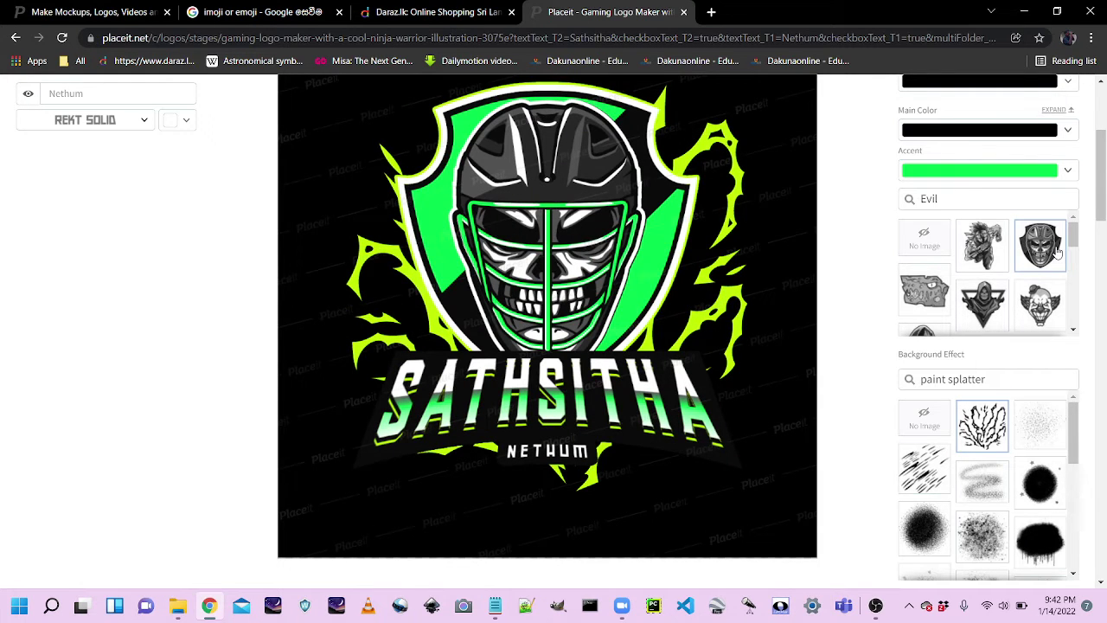
- Apply the dripping paint-splatter background effect behind the logo's shield
click(1038, 424)
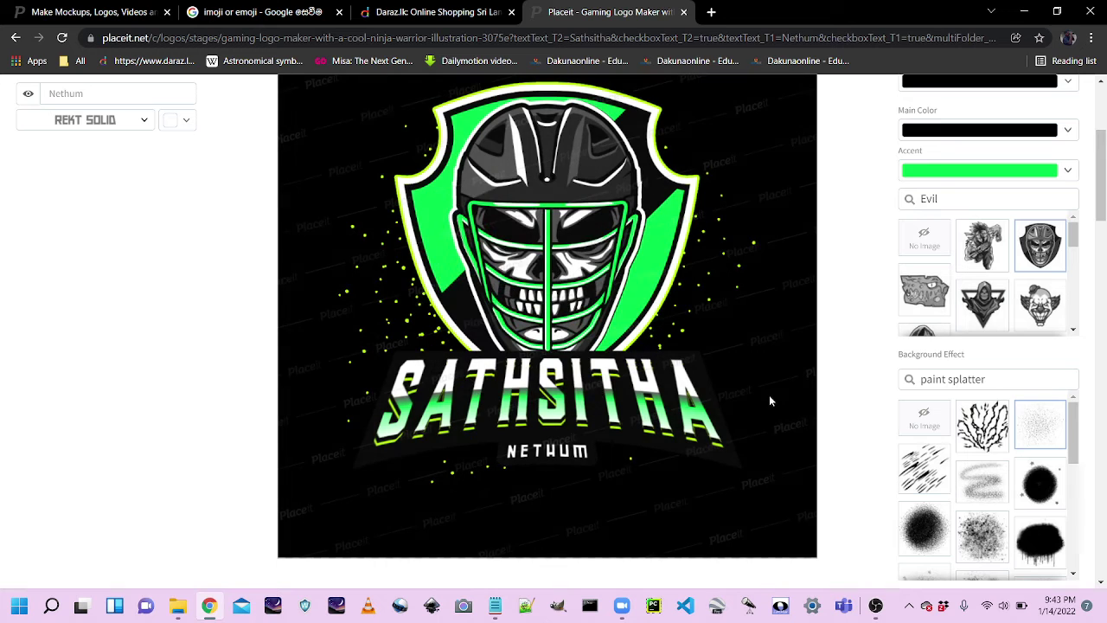
click(1042, 543)
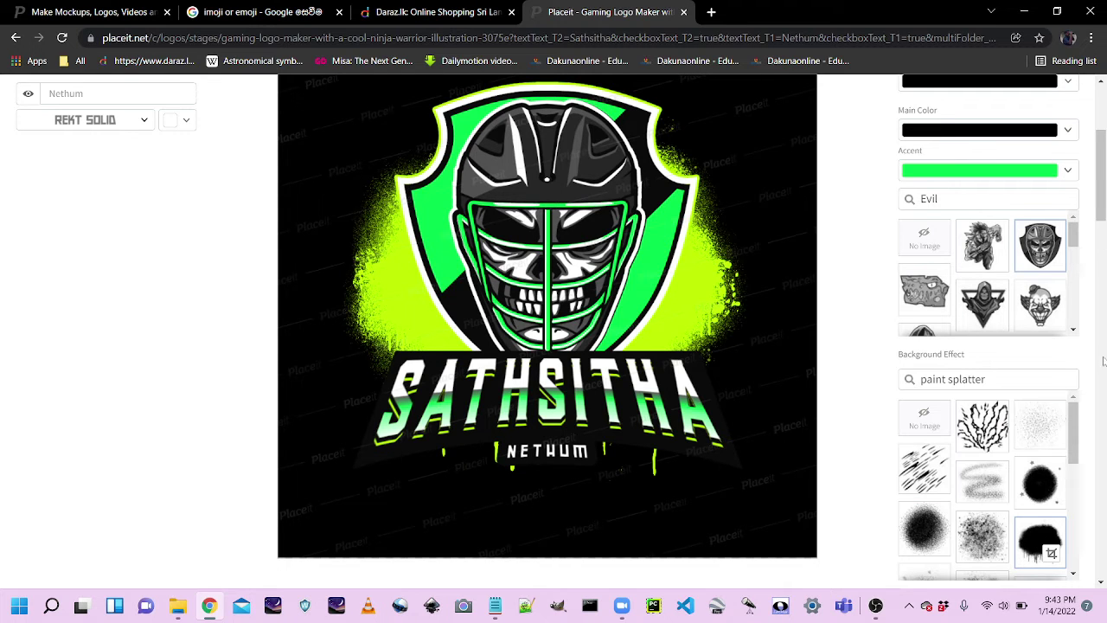
scroll(1075, 105, up, 3)
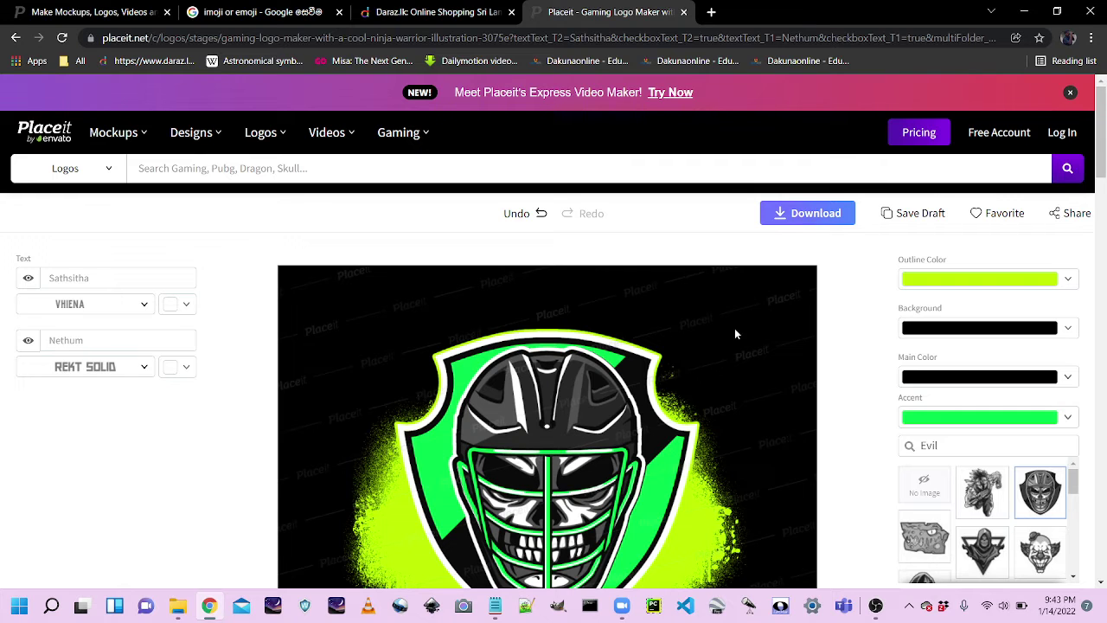
- Set the outline colour to the pale lavender swatch, turning the splatter lavender
click(1071, 279)
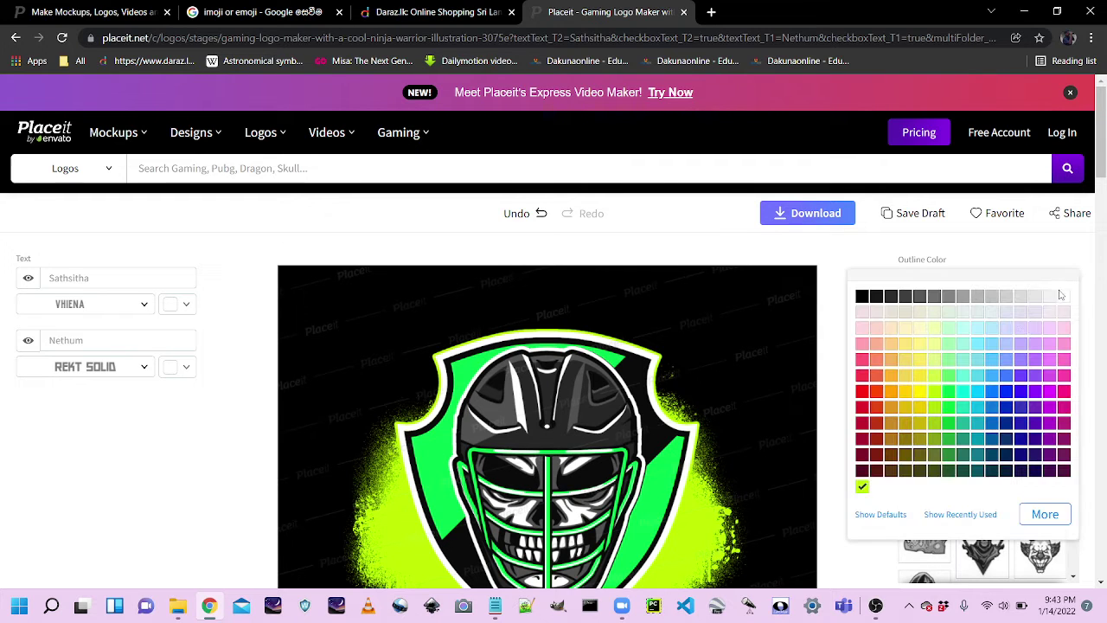
click(1007, 328)
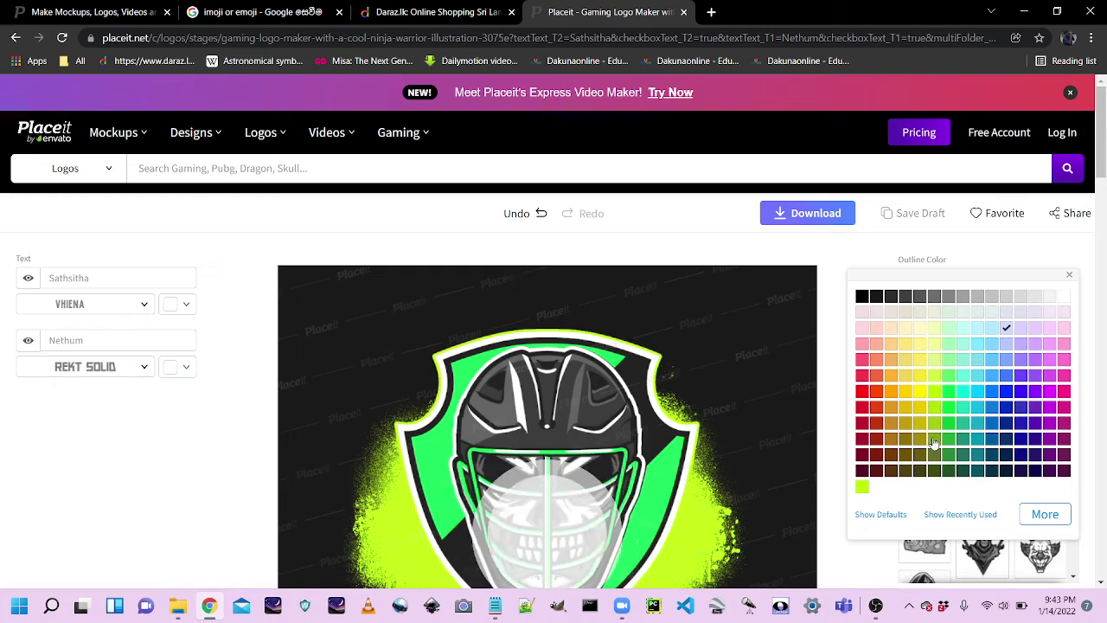
scroll(1097, 165, down, 5)
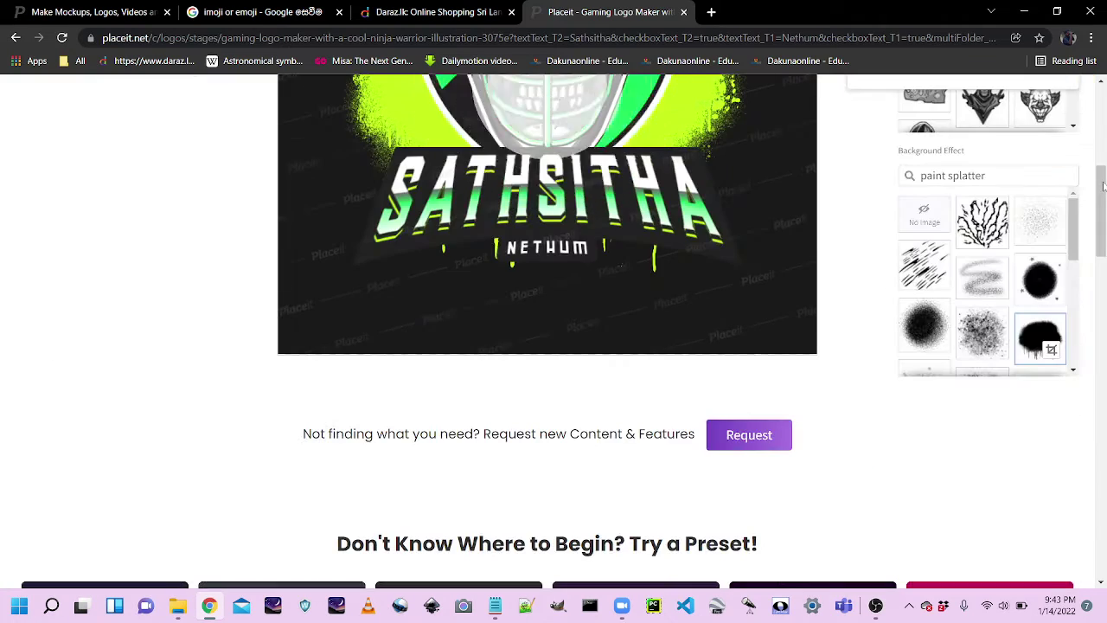
scroll(1096, 164, up, 3)
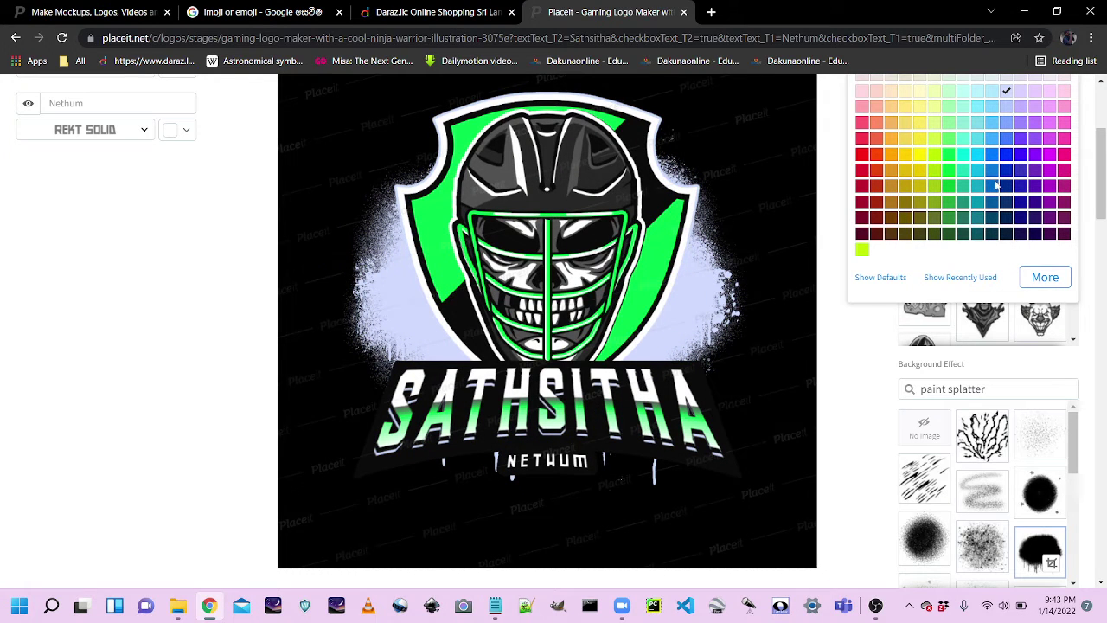
click(843, 352)
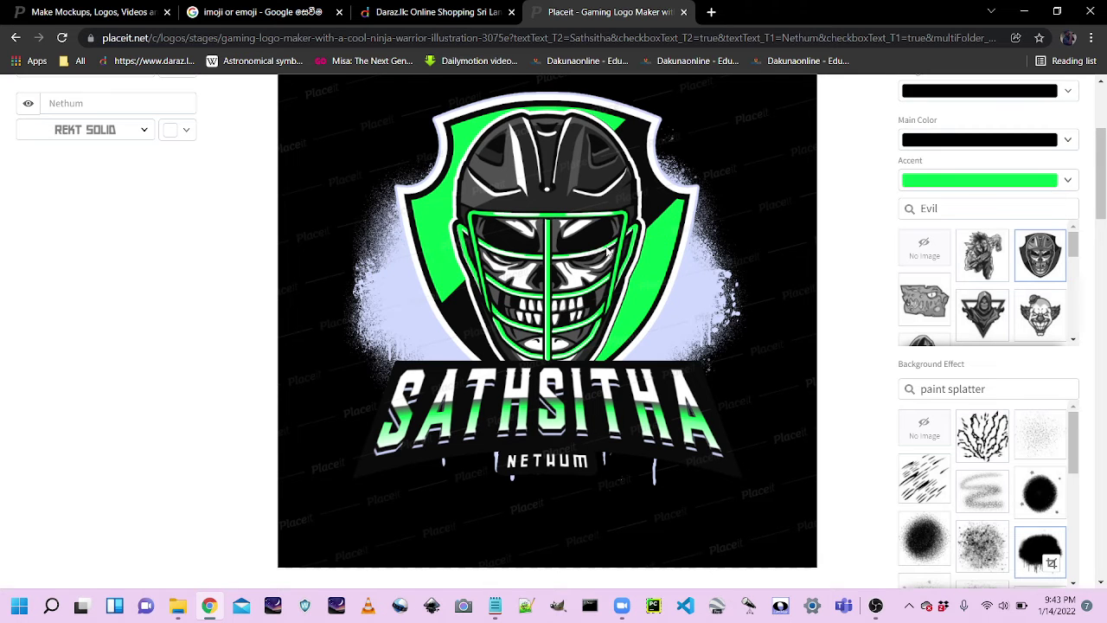
scroll(1102, 208, up, 2)
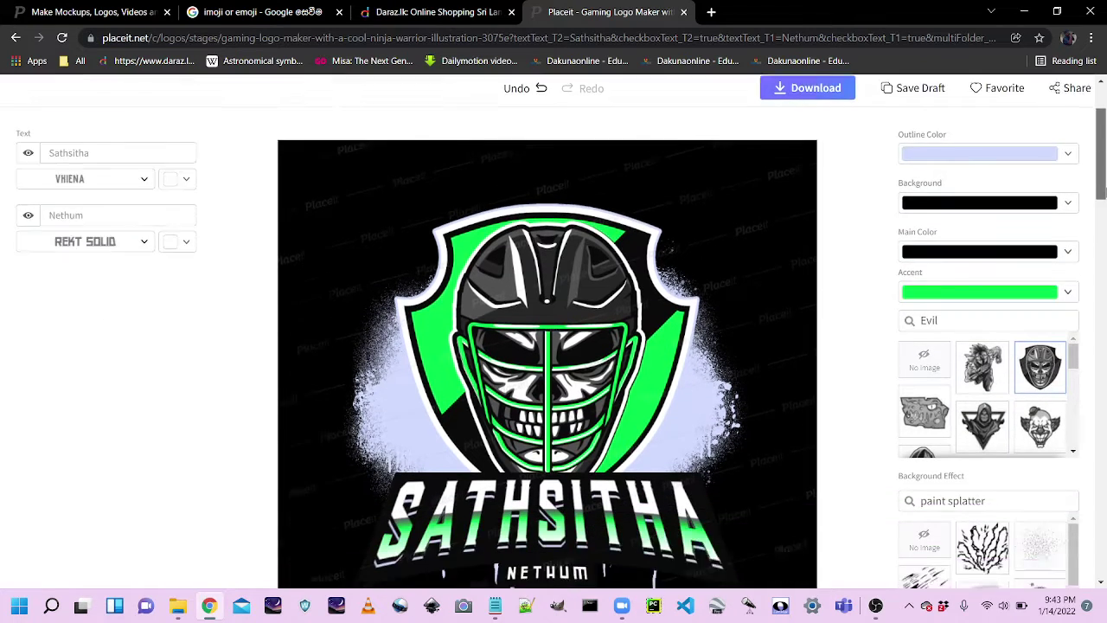
scroll(1102, 294, down, 7)
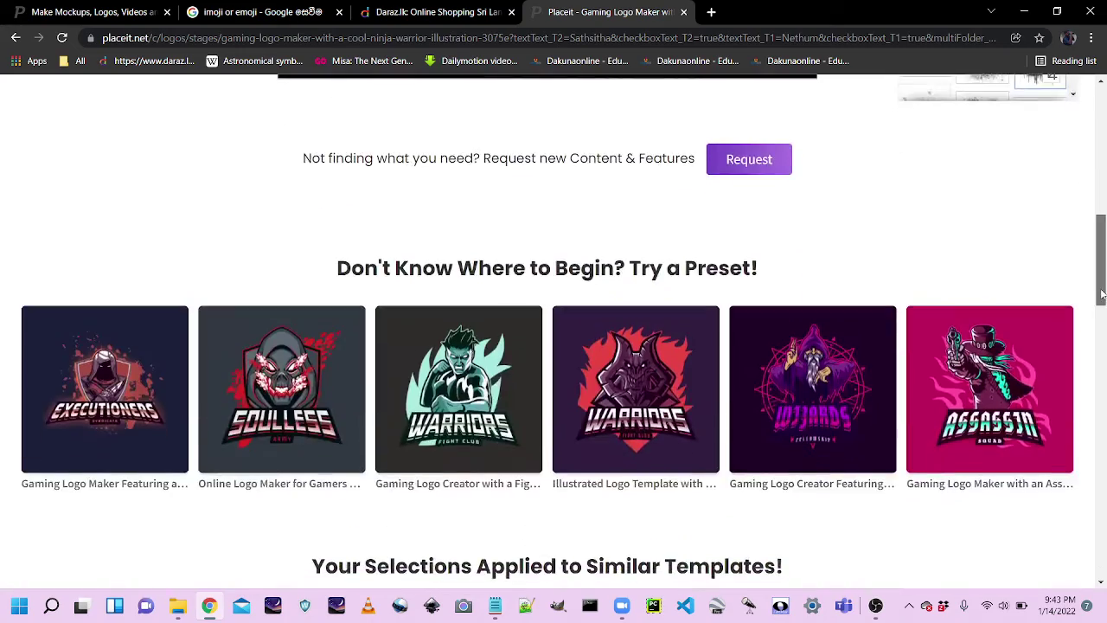
scroll(1102, 294, up, 3)
scroll(1096, 283, down, 2)
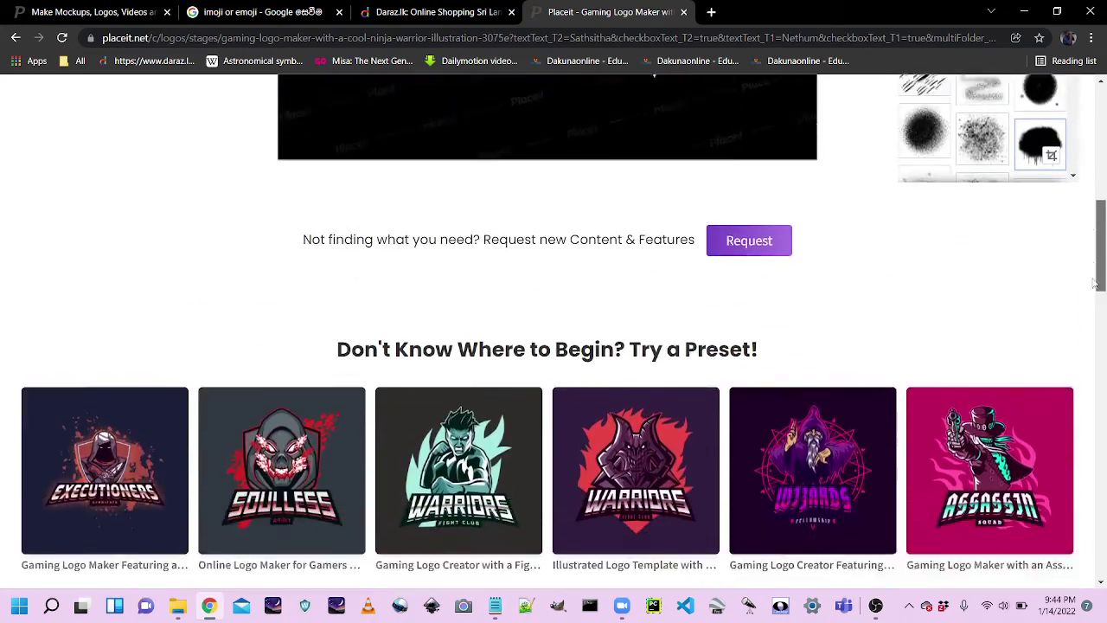
scroll(1094, 284, up, 5)
scroll(1098, 284, down, 5)
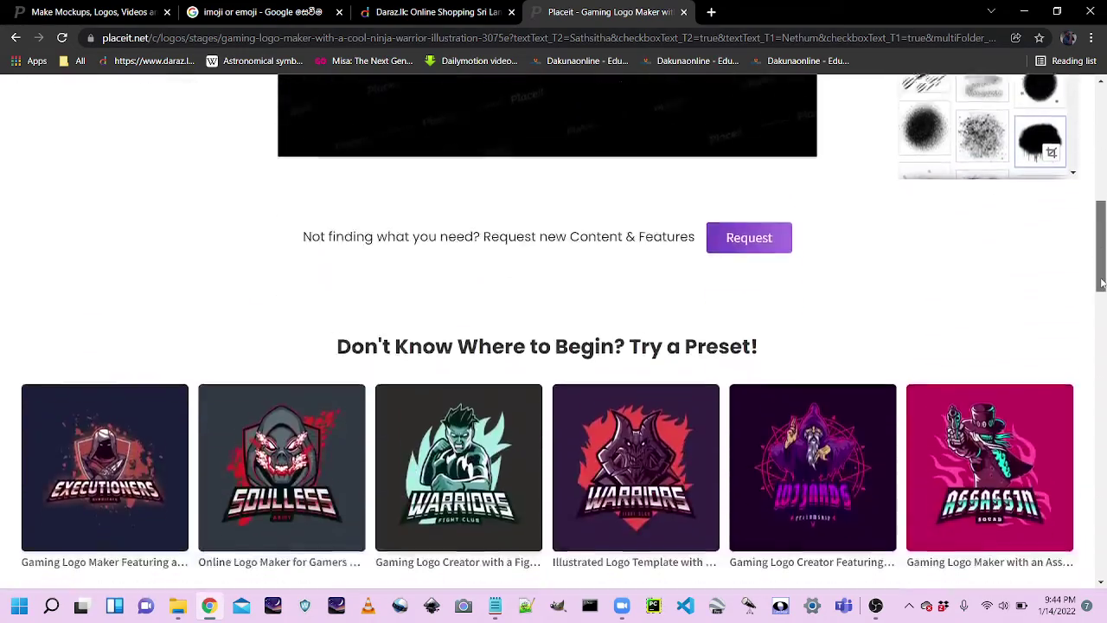
scroll(1102, 284, down, 1)
scroll(1101, 284, up, 8)
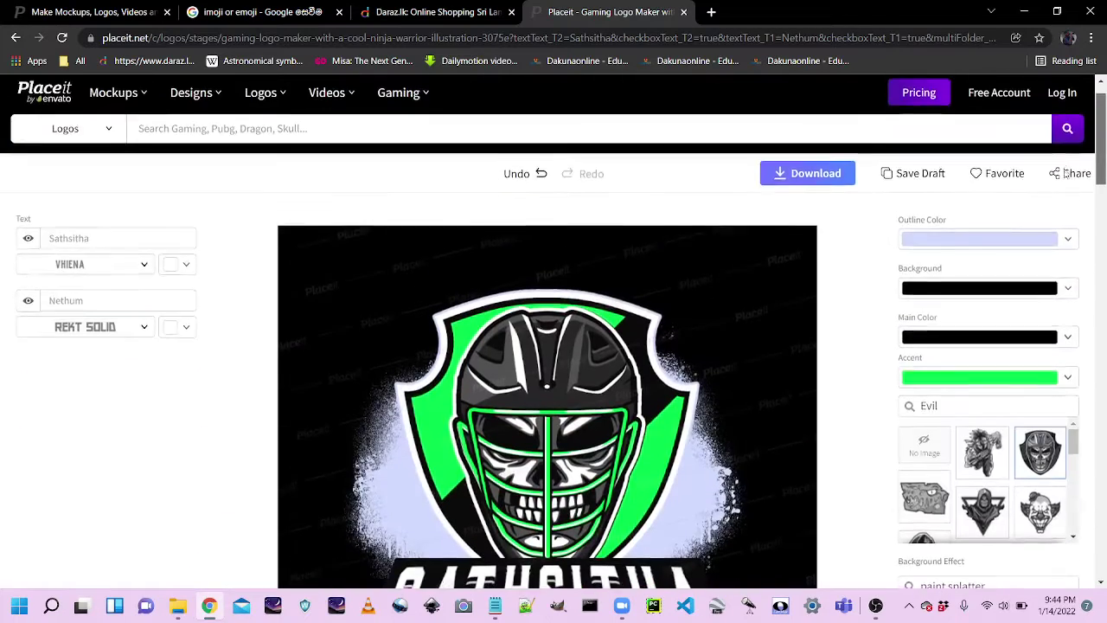
scroll(1066, 177, down, 1)
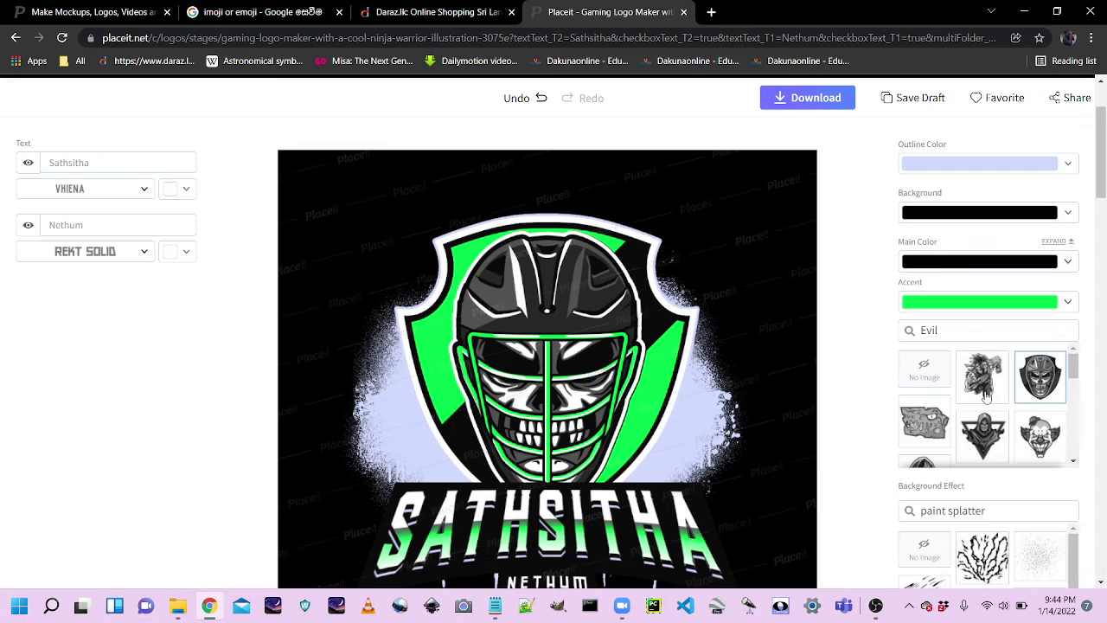
- Switch back to the running ninja illustration, keep the title font, and bring OBS Studio forward
click(984, 380)
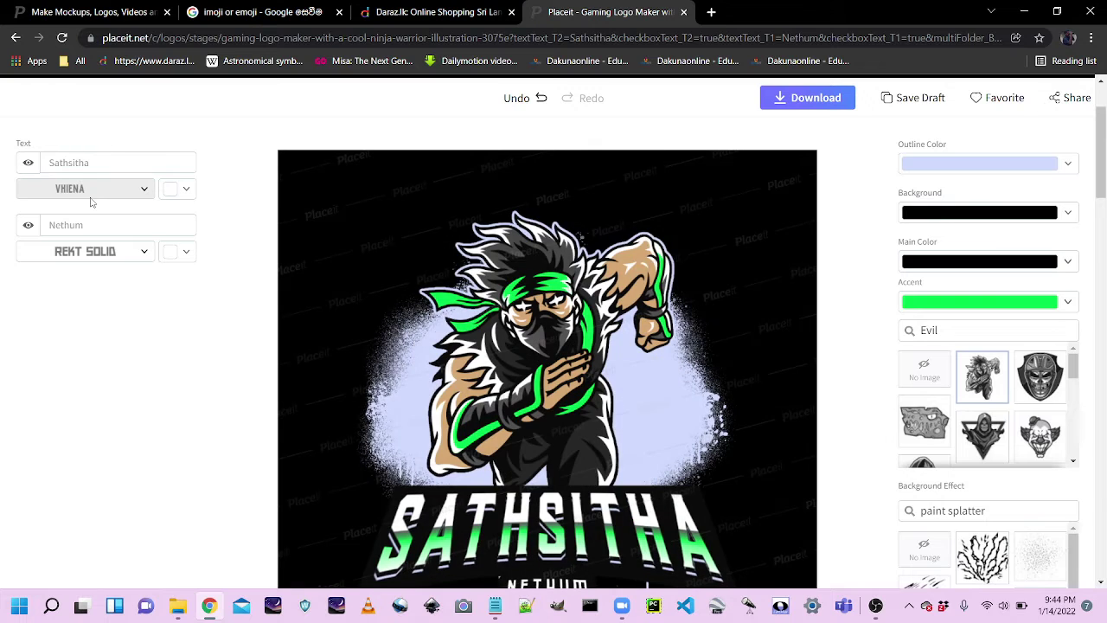
click(91, 190)
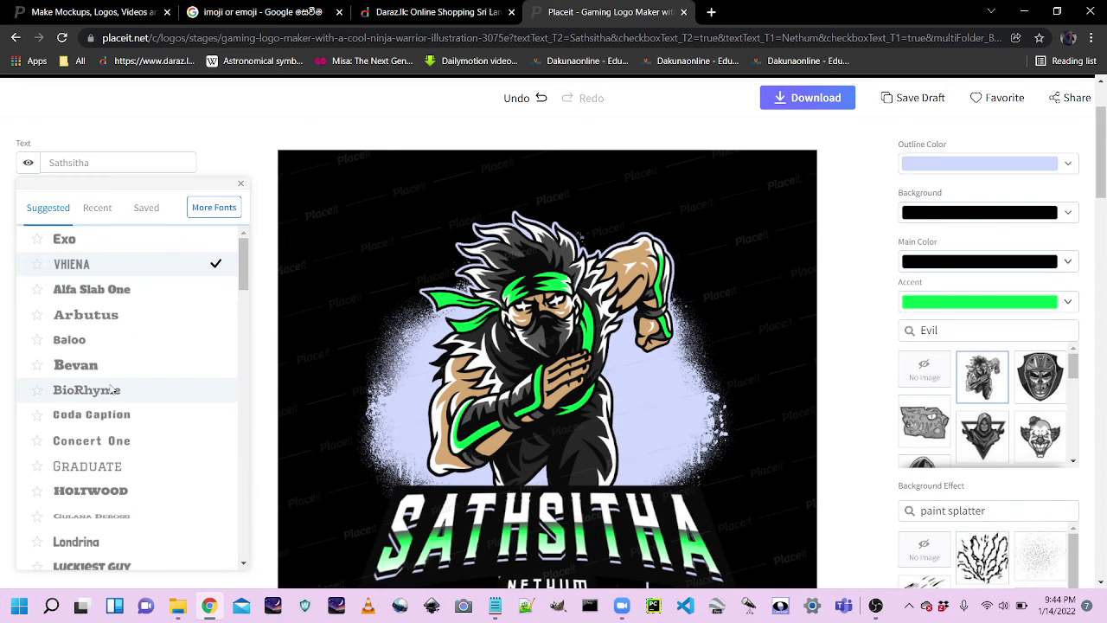
click(248, 97)
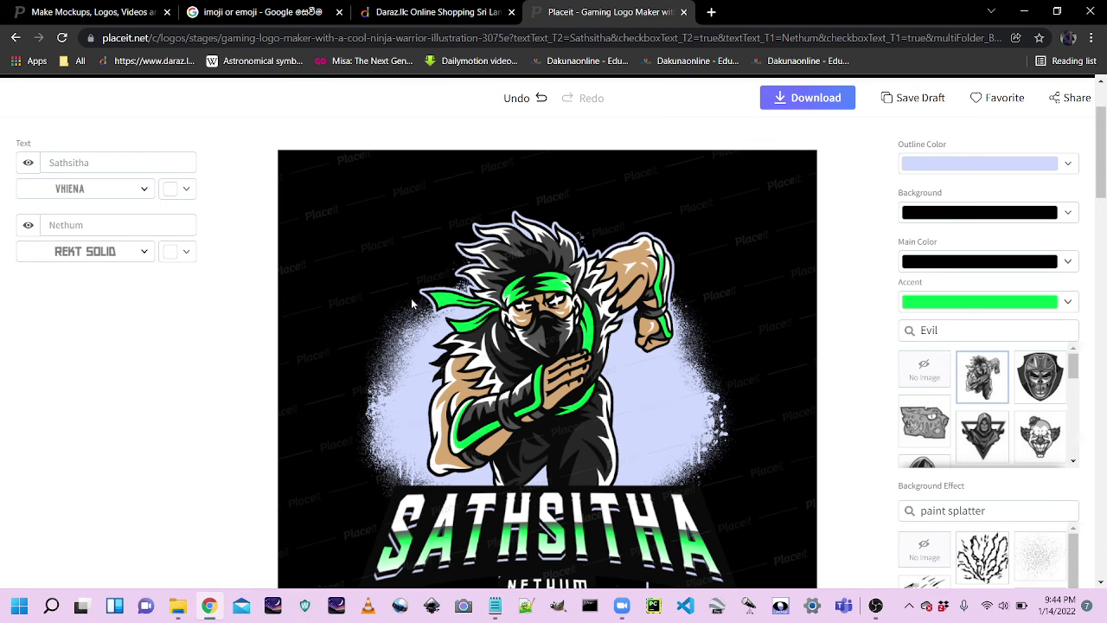
mouse_move(875, 605)
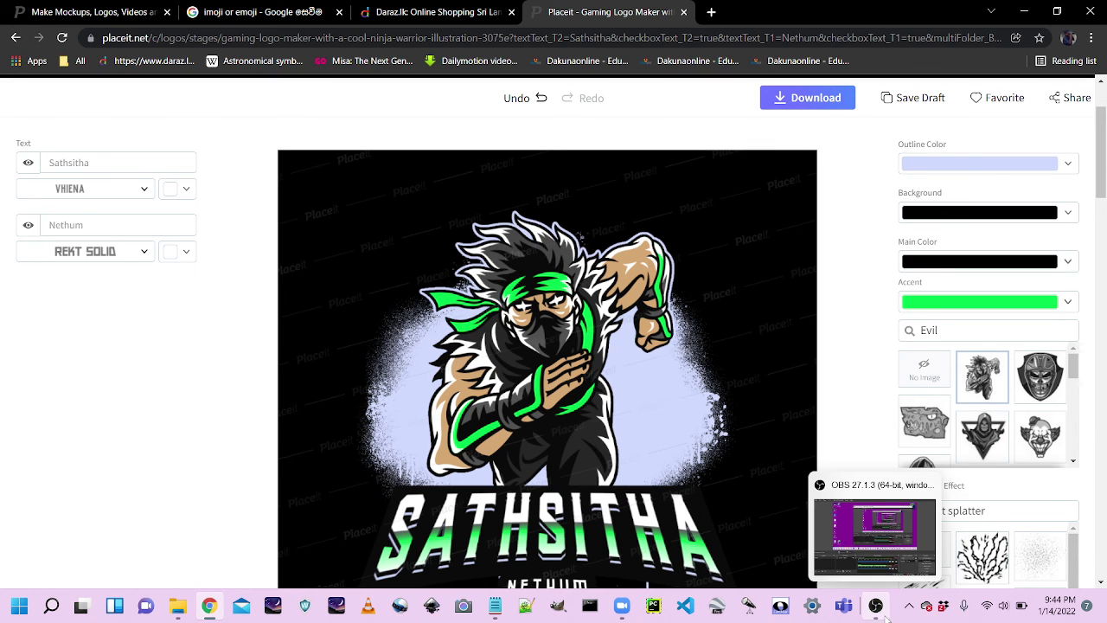
click(871, 533)
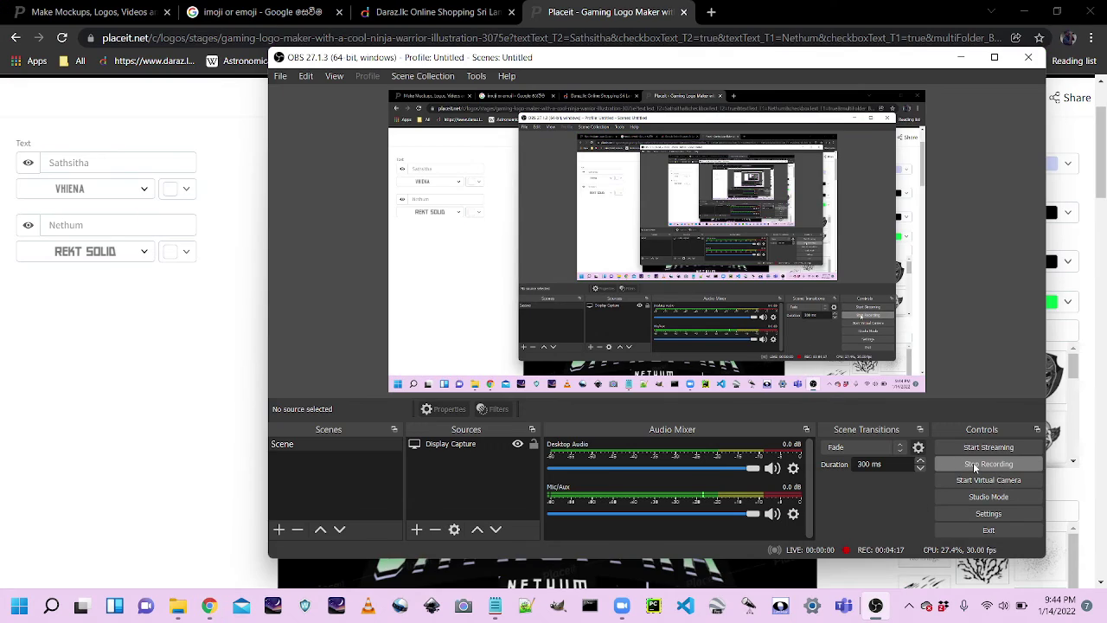